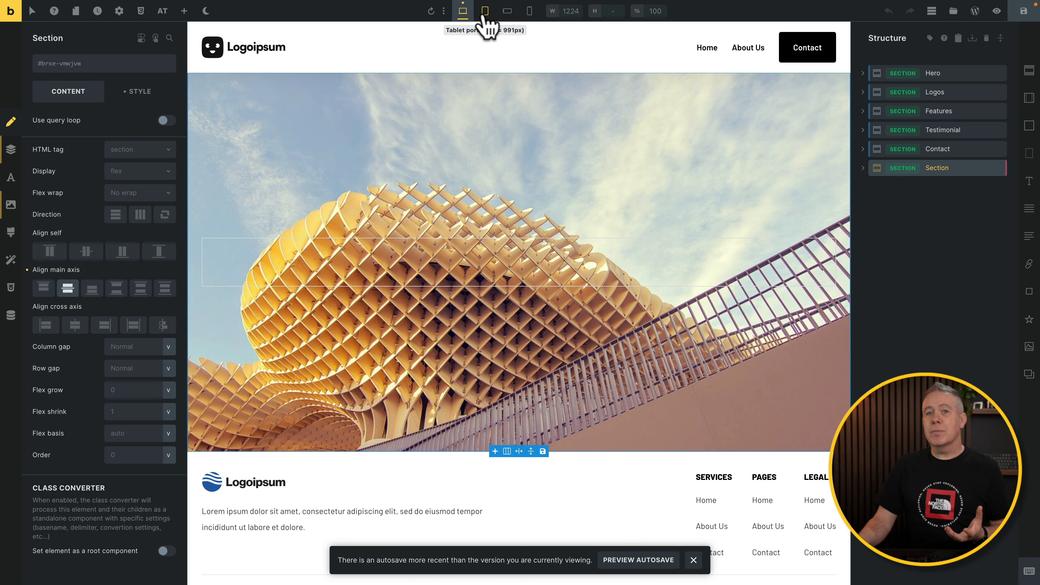
Preview the background-image section at the tablet portrait, mobile landscape and mobile portrait breakpoints.
{"action": "left_click", "coordinate": [485, 12]}
{"action": "scroll", "coordinate": [566, 319], "scroll_direction": "down", "scroll_amount": 10}
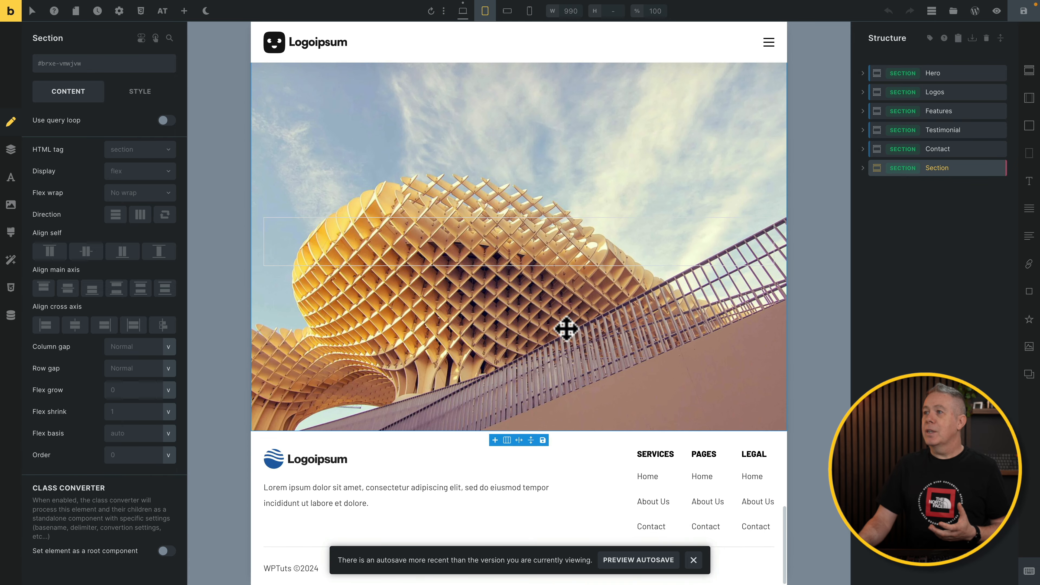
{"action": "left_click", "coordinate": [508, 13]}
{"action": "scroll", "coordinate": [506, 344], "scroll_direction": "down", "scroll_amount": 6}
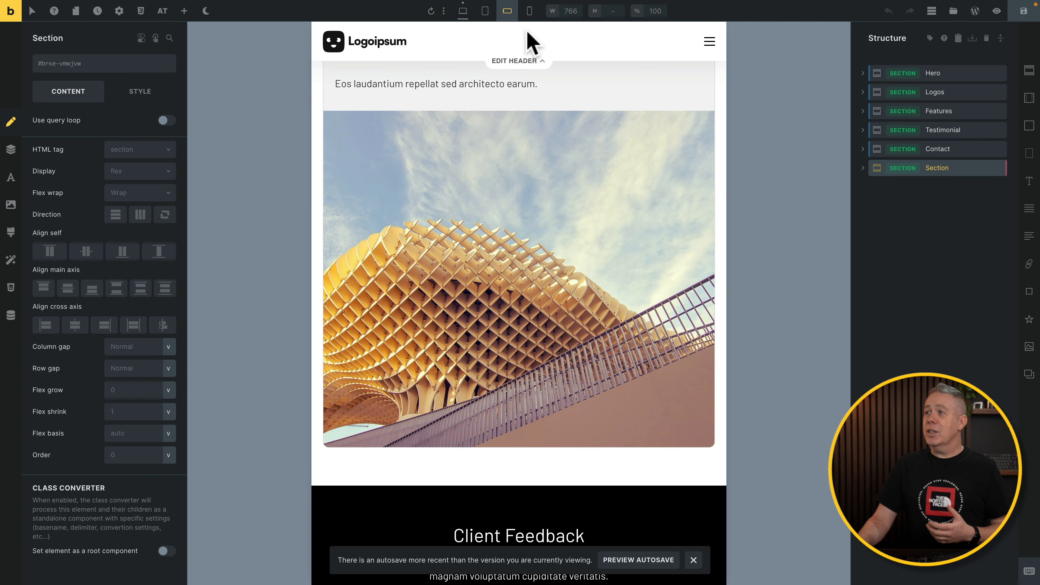
{"action": "left_click", "coordinate": [529, 11]}
{"action": "scroll", "coordinate": [516, 413], "scroll_direction": "down", "scroll_amount": 10}
{"action": "scroll", "coordinate": [514, 412], "scroll_direction": "up", "scroll_amount": 1}
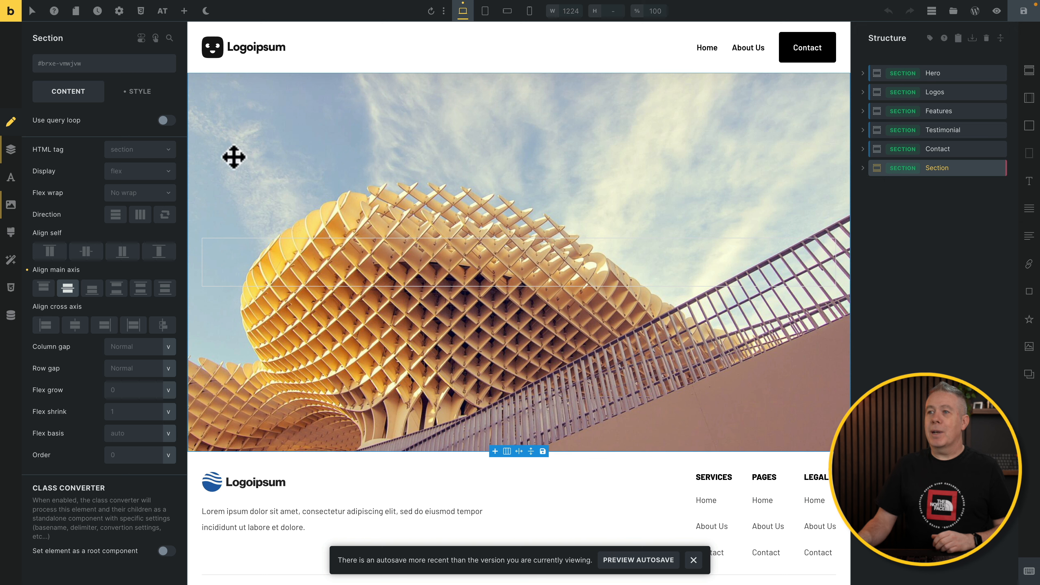
Open the Focus Point editor for the selected section's background position.
{"action": "left_click", "coordinate": [130, 94]}
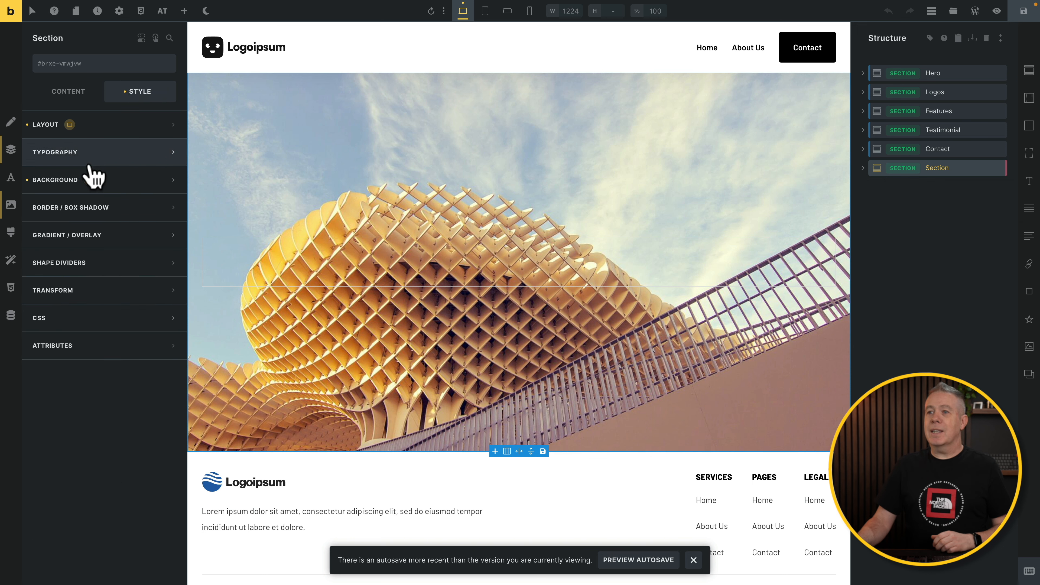
{"action": "left_click", "coordinate": [54, 183]}
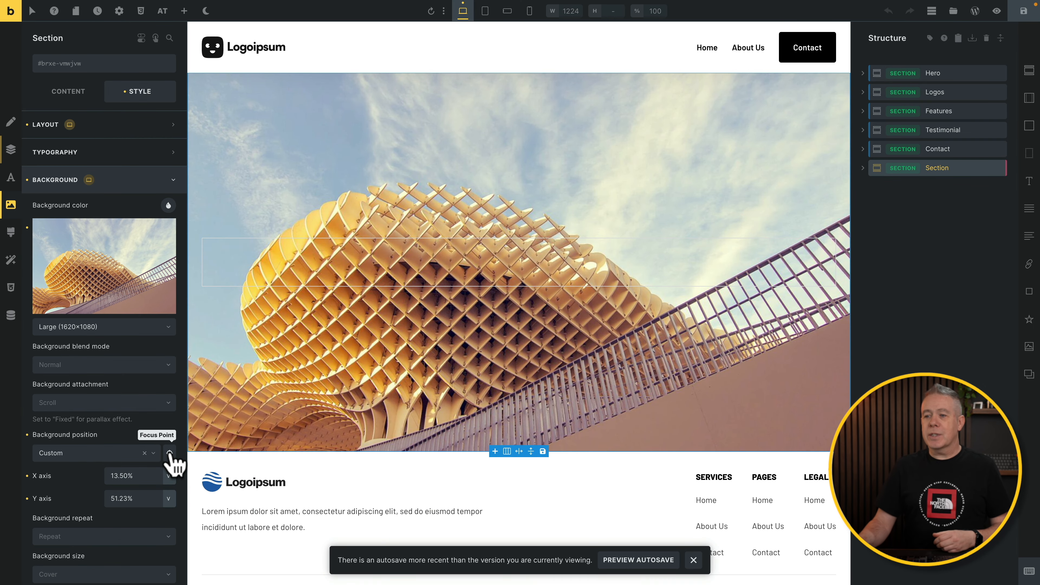
{"action": "left_click", "coordinate": [169, 453]}
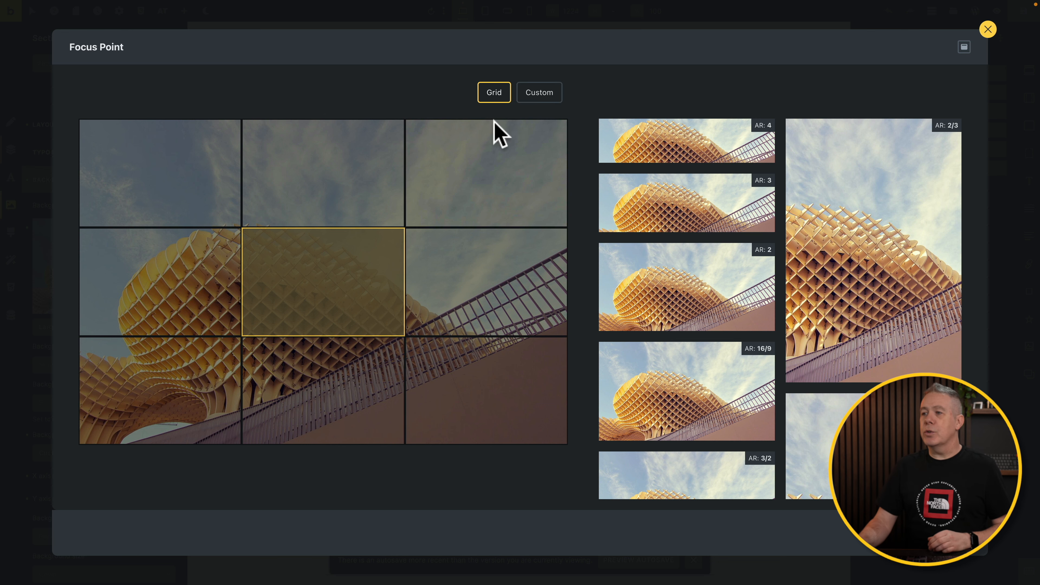
Try the middle-right and middle-left grid cells as the focus point and examine the resulting crops across the aspect ratios.
{"action": "left_click", "coordinate": [452, 273]}
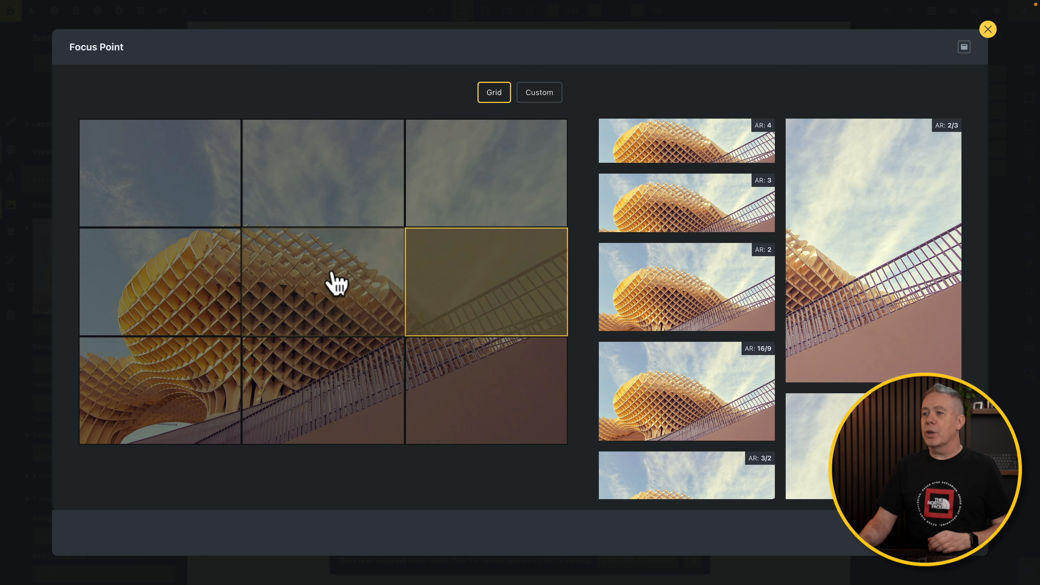
{"action": "left_click", "coordinate": [187, 291]}
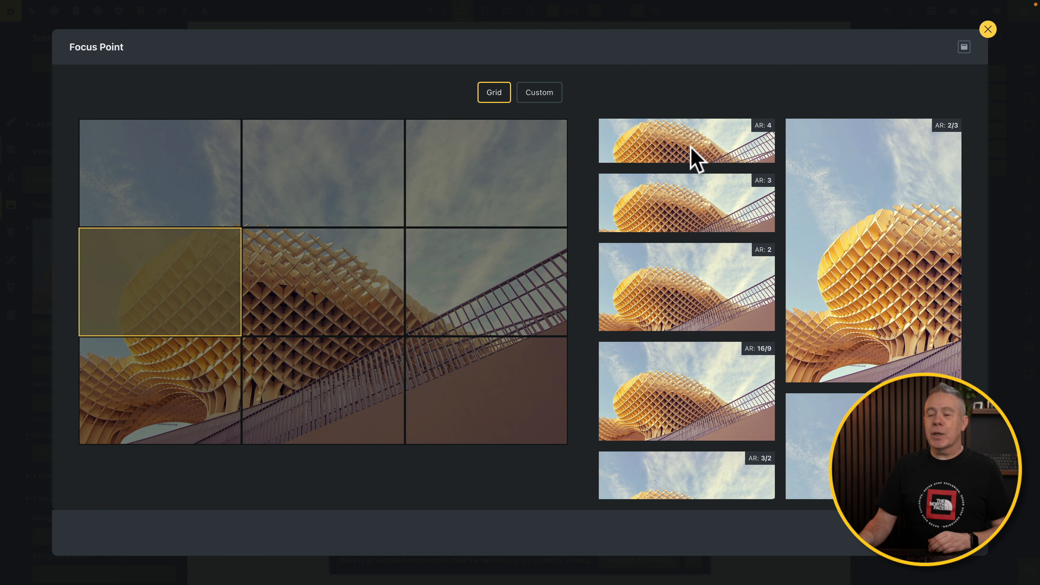
{"action": "scroll", "coordinate": [721, 275], "scroll_direction": "down", "scroll_amount": 7}
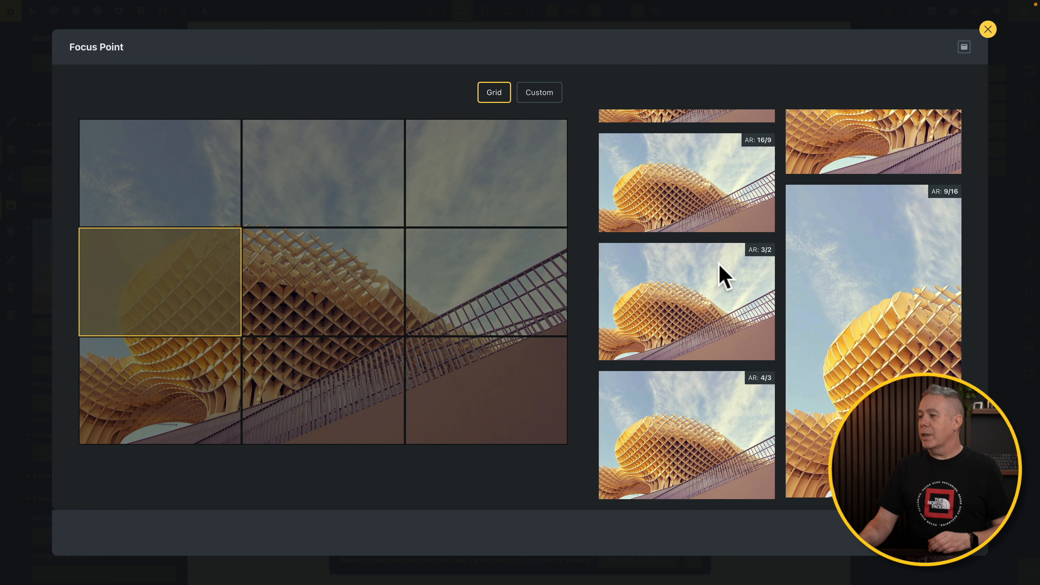
{"action": "scroll", "coordinate": [719, 264], "scroll_direction": "down", "scroll_amount": 8}
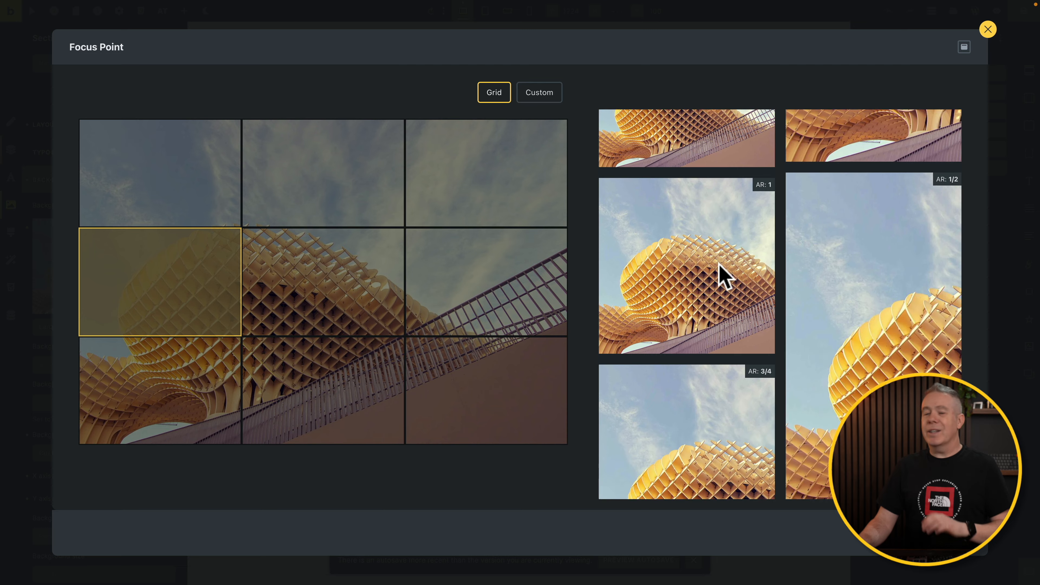
{"action": "scroll", "coordinate": [719, 264], "scroll_direction": "down", "scroll_amount": 1}
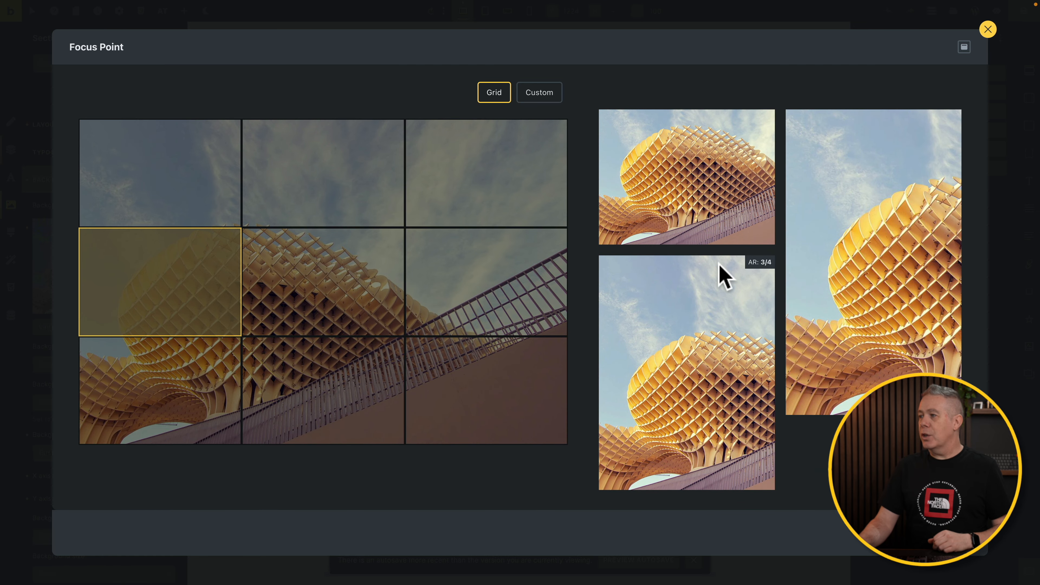
{"action": "scroll", "coordinate": [724, 276], "scroll_direction": "up", "scroll_amount": 5}
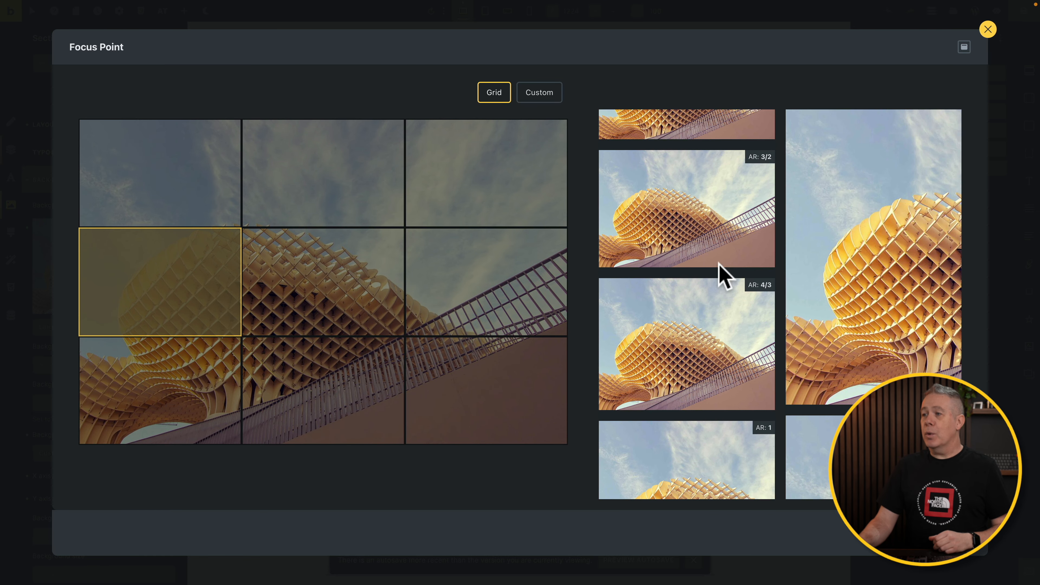
Compare the aspect ratio crops with the middle-right grid cell as focus point, and set the focus to the center cell.
{"action": "left_click", "coordinate": [458, 289]}
{"action": "scroll", "coordinate": [670, 317], "scroll_direction": "up", "scroll_amount": 2}
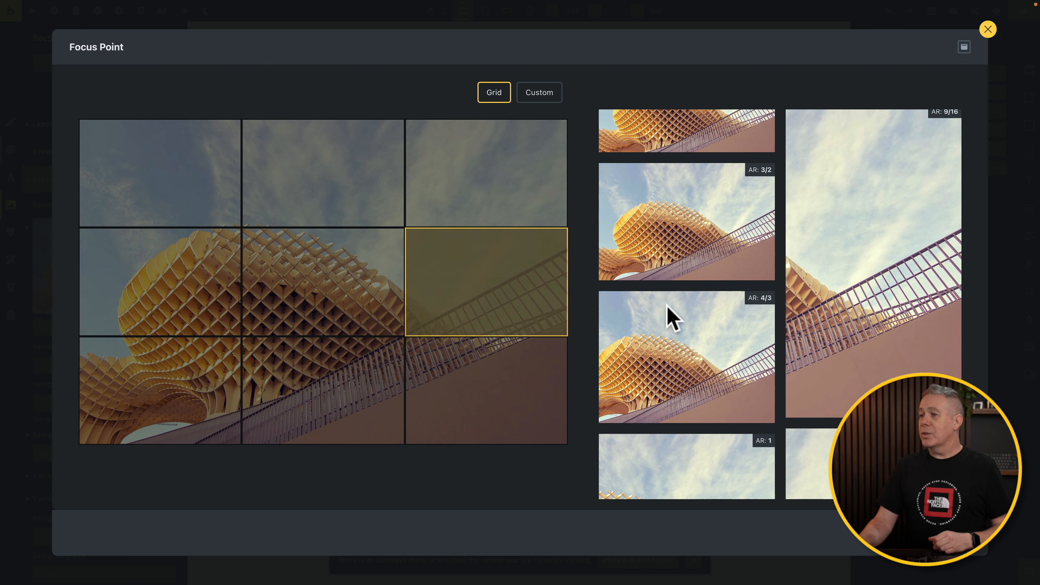
{"action": "scroll", "coordinate": [667, 307], "scroll_direction": "up", "scroll_amount": 2}
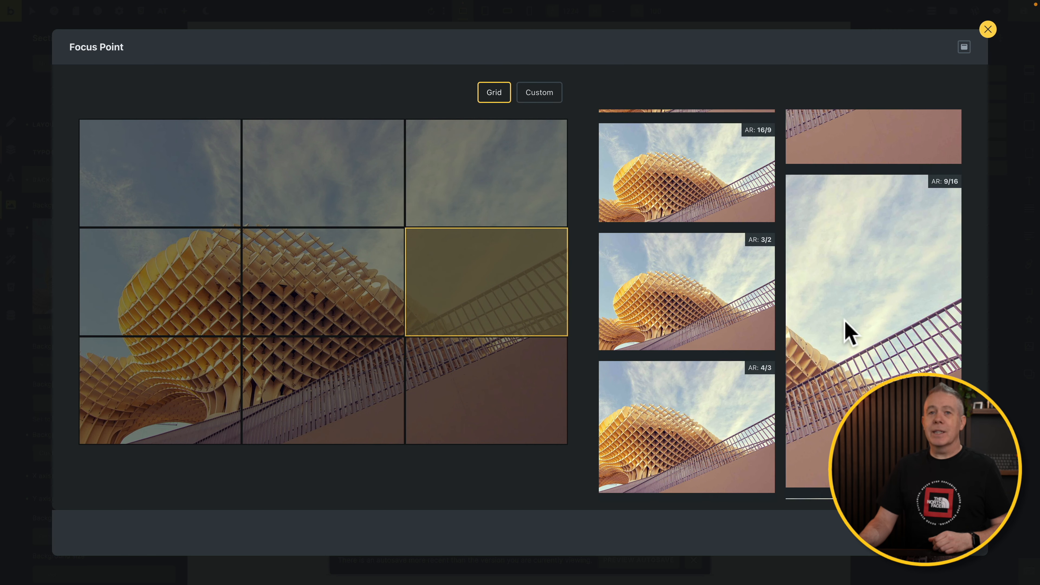
{"action": "scroll", "coordinate": [688, 357], "scroll_direction": "up", "scroll_amount": 4}
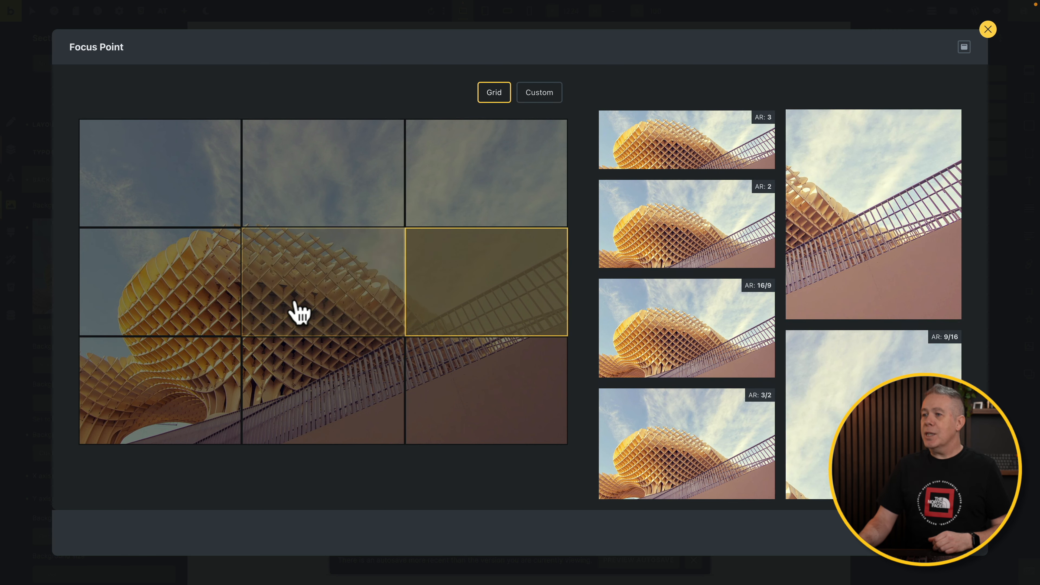
{"action": "left_click", "coordinate": [295, 303]}
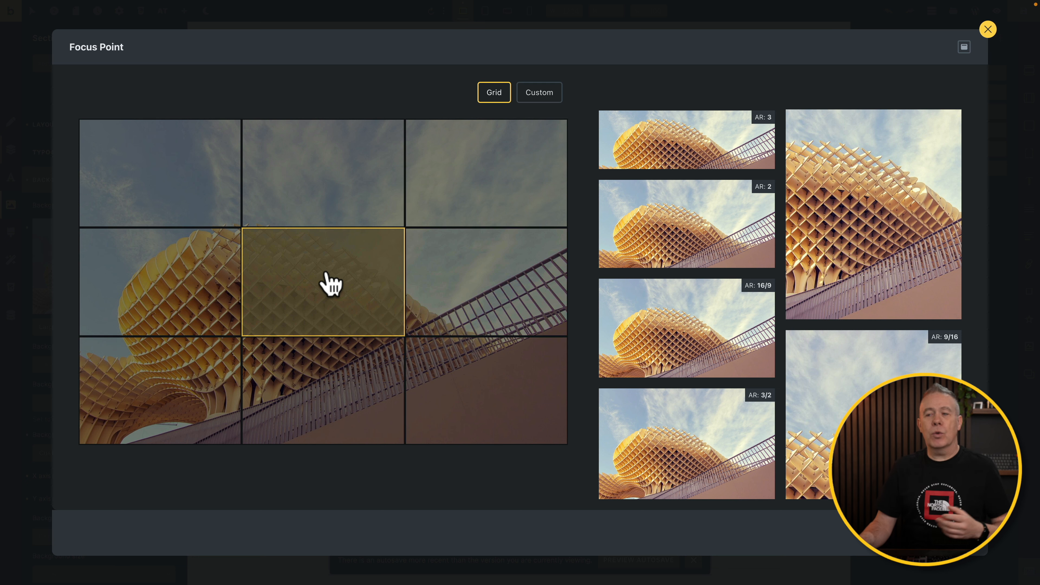
Set a custom focus point near the background image's left edge, at about 5.5% X and 43% Y, and save it.
{"action": "left_click", "coordinate": [545, 98]}
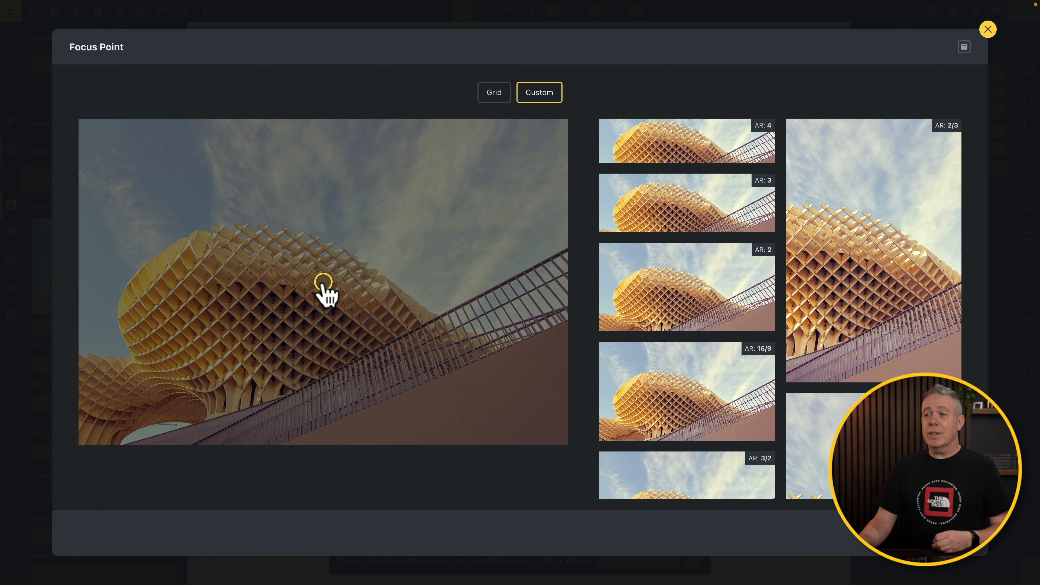
{"action": "left_click_drag", "start_coordinate": [326, 294], "coordinate": [110, 333]}
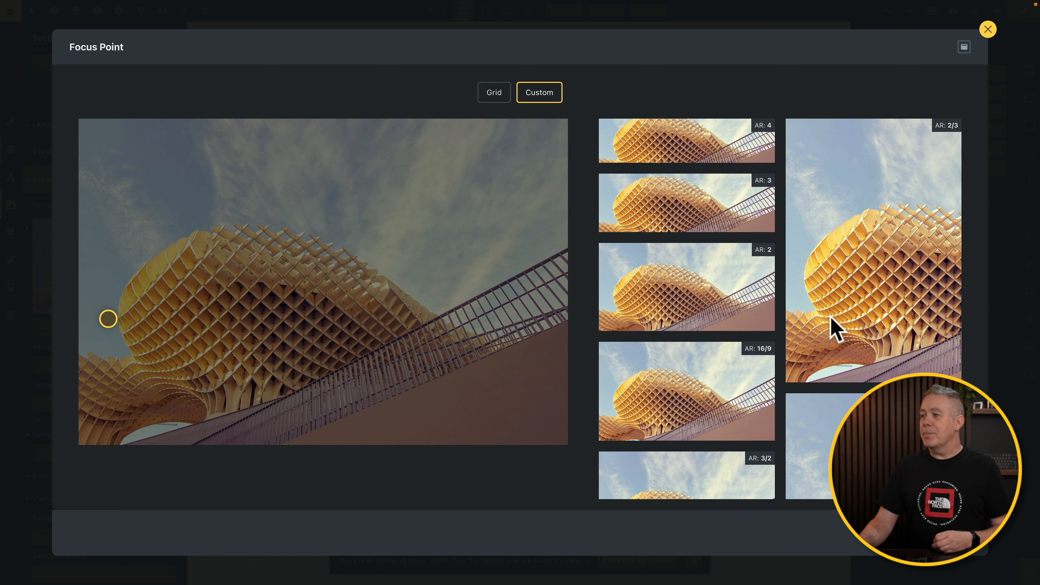
{"action": "scroll", "coordinate": [830, 317], "scroll_direction": "down", "scroll_amount": 5}
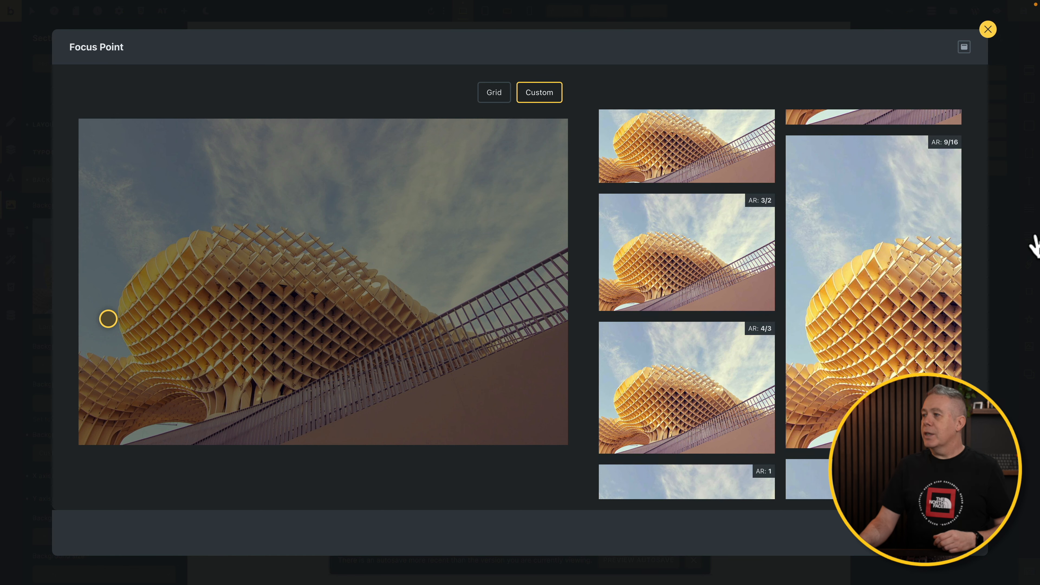
{"action": "mouse_move", "coordinate": [109, 320]}
{"action": "left_mouse_down"}
{"action": "mouse_move", "coordinate": [147, 273]}
{"action": "mouse_move", "coordinate": [123, 297]}
{"action": "mouse_move", "coordinate": [108, 263]}
{"action": "left_mouse_up"}
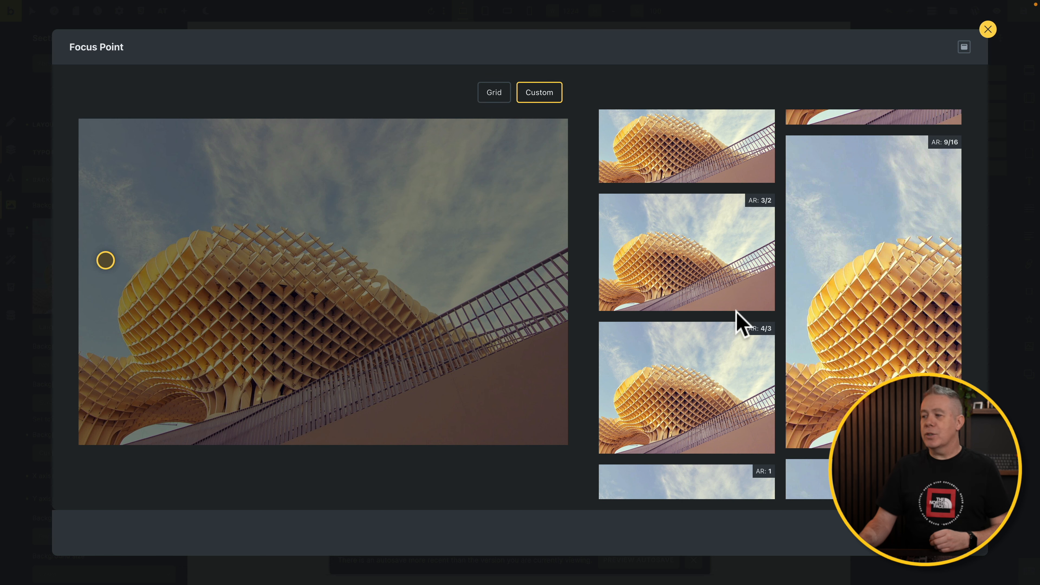
{"action": "scroll", "coordinate": [738, 320], "scroll_direction": "down", "scroll_amount": 10}
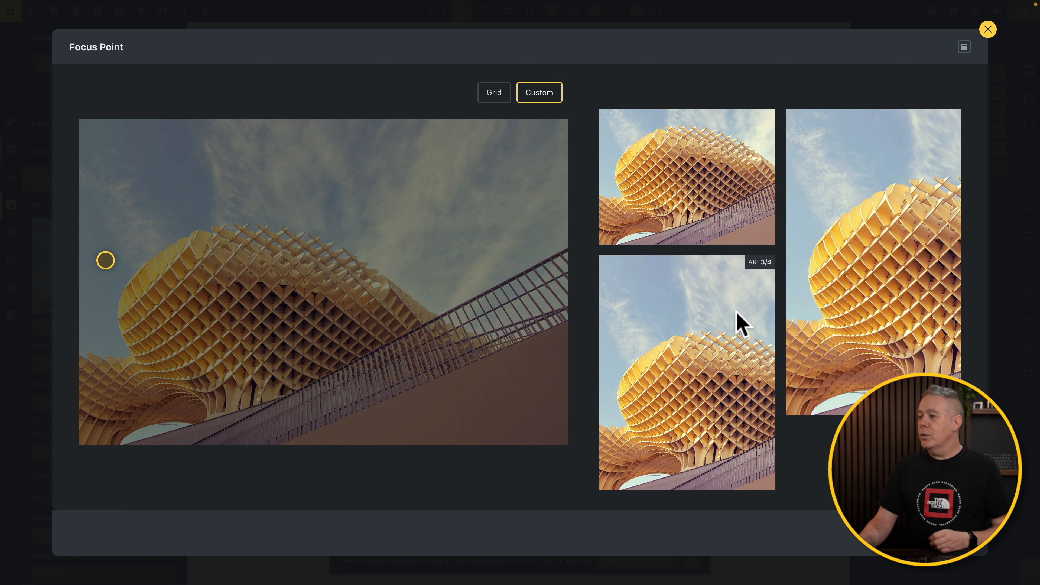
{"action": "scroll", "coordinate": [738, 321], "scroll_direction": "up", "scroll_amount": 10}
{"action": "scroll", "coordinate": [741, 324], "scroll_direction": "up", "scroll_amount": 3}
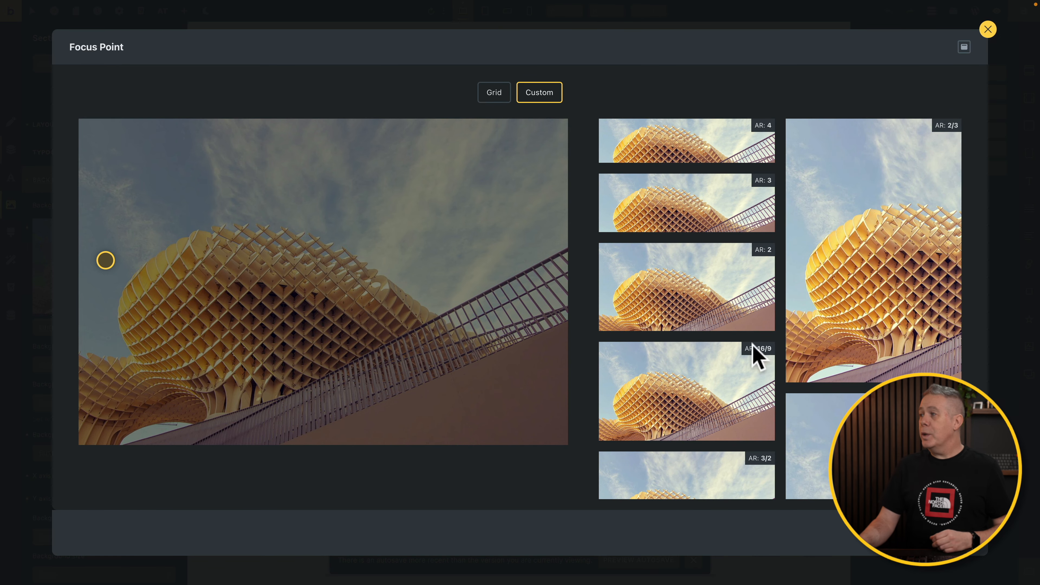
{"action": "left_click", "coordinate": [951, 532]}
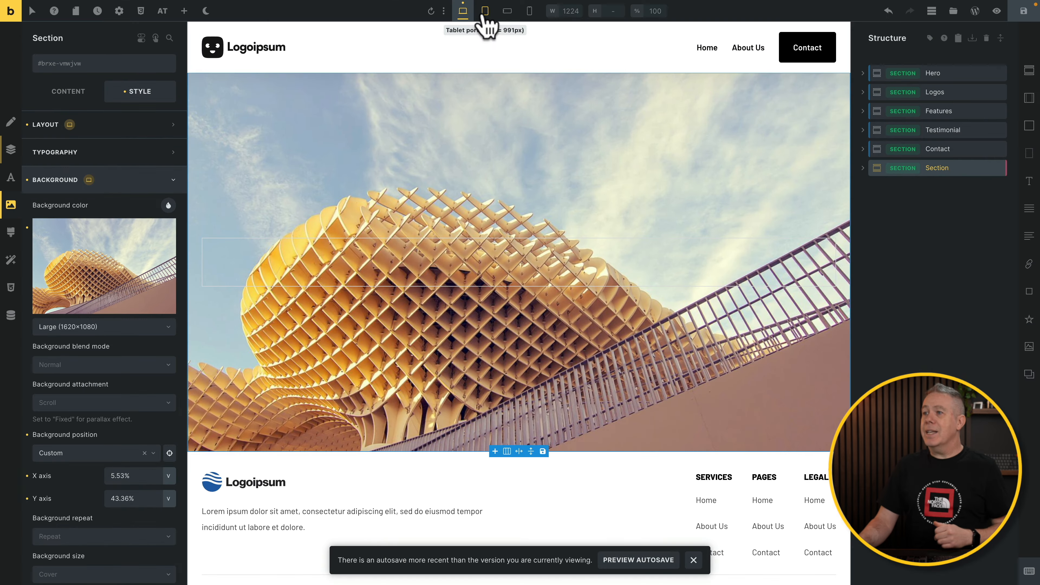
Check the section's refocused background at the tablet portrait, mobile landscape and mobile portrait breakpoints.
{"action": "left_click", "coordinate": [485, 12]}
{"action": "scroll", "coordinate": [507, 345], "scroll_direction": "down", "scroll_amount": 10}
{"action": "scroll", "coordinate": [507, 345], "scroll_direction": "down", "scroll_amount": 5}
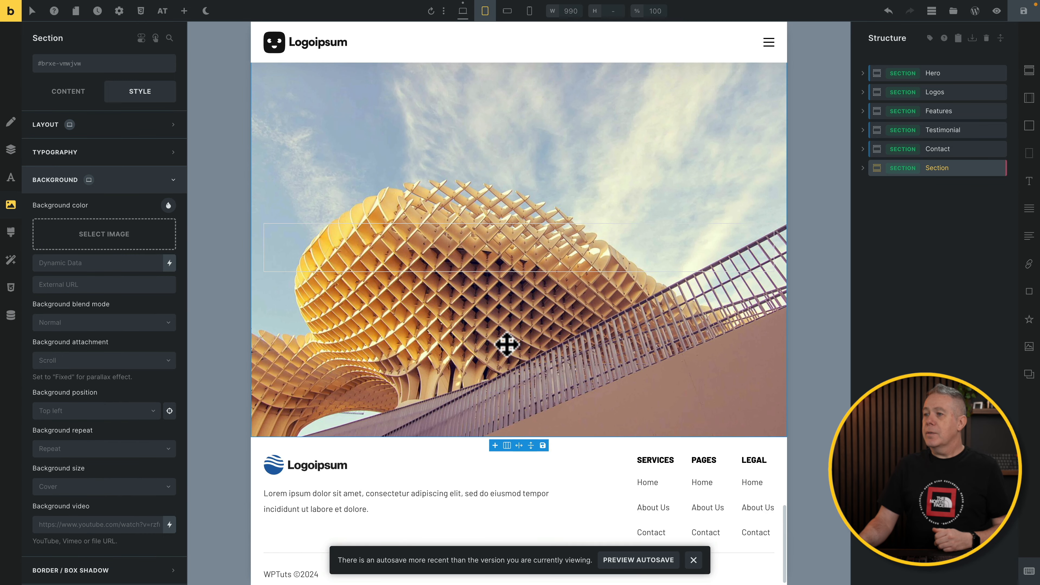
{"action": "left_click", "coordinate": [507, 12]}
{"action": "scroll", "coordinate": [492, 378], "scroll_direction": "down", "scroll_amount": 7}
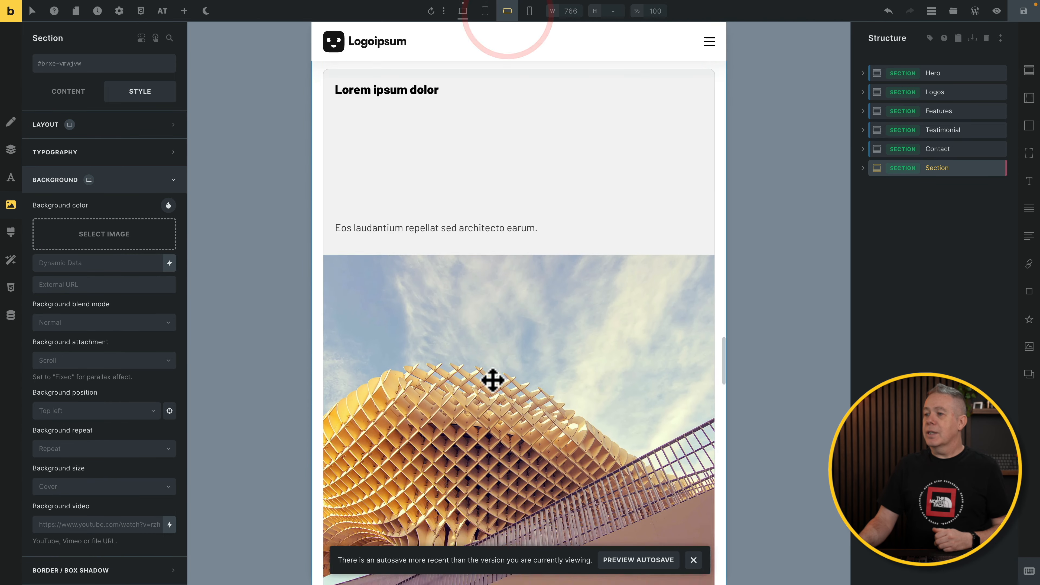
{"action": "left_click", "coordinate": [530, 11]}
{"action": "scroll", "coordinate": [538, 304], "scroll_direction": "down", "scroll_amount": 10}
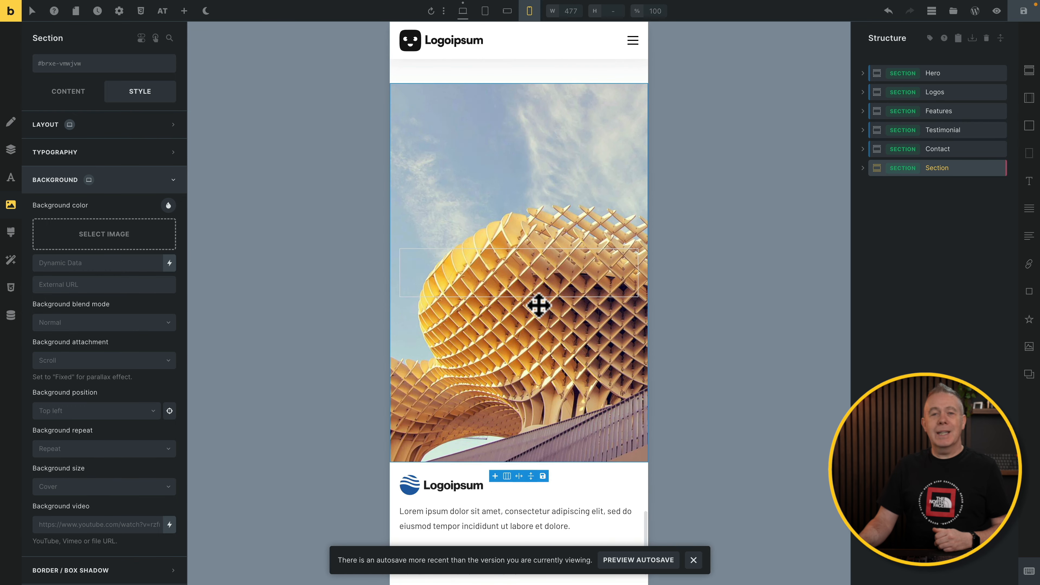
Return to the desktop breakpoint and open the Focus Point editor for the object position of the Contact section's image.
{"action": "scroll", "coordinate": [539, 305], "scroll_direction": "up", "scroll_amount": 8}
{"action": "scroll", "coordinate": [538, 305], "scroll_direction": "up", "scroll_amount": 2}
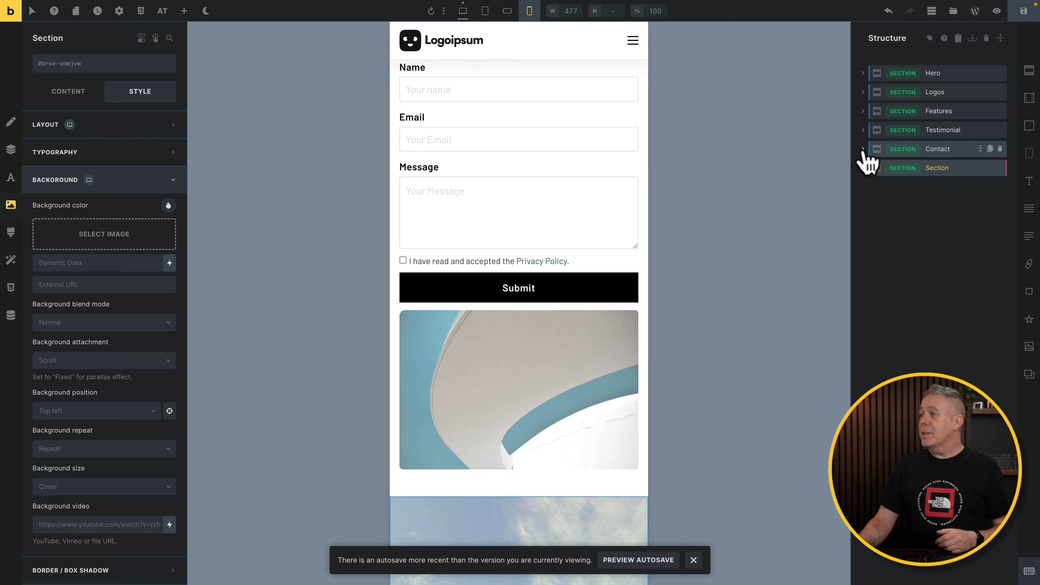
{"action": "left_click", "coordinate": [462, 11]}
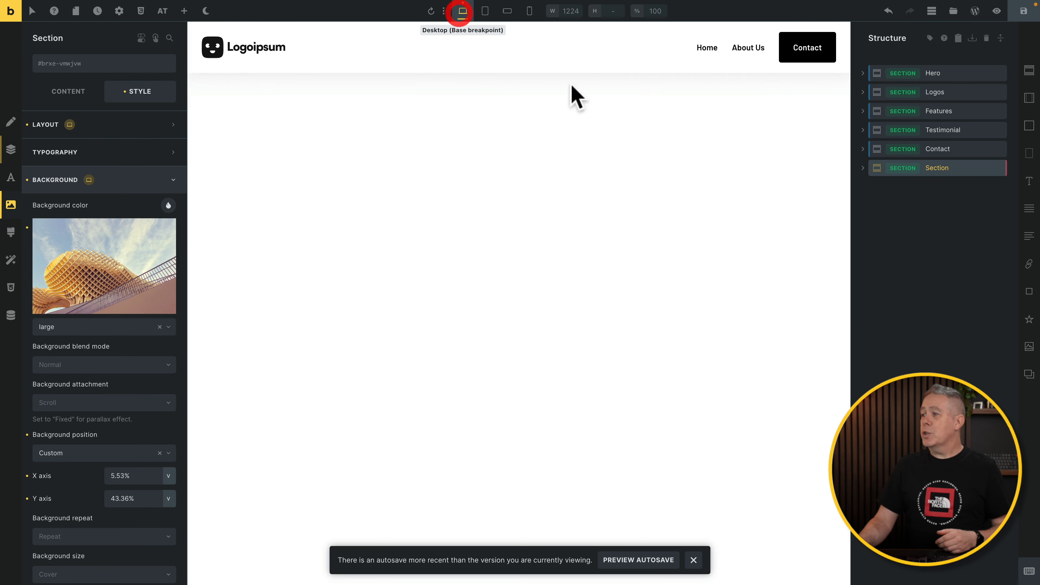
{"action": "left_click", "coordinate": [929, 149]}
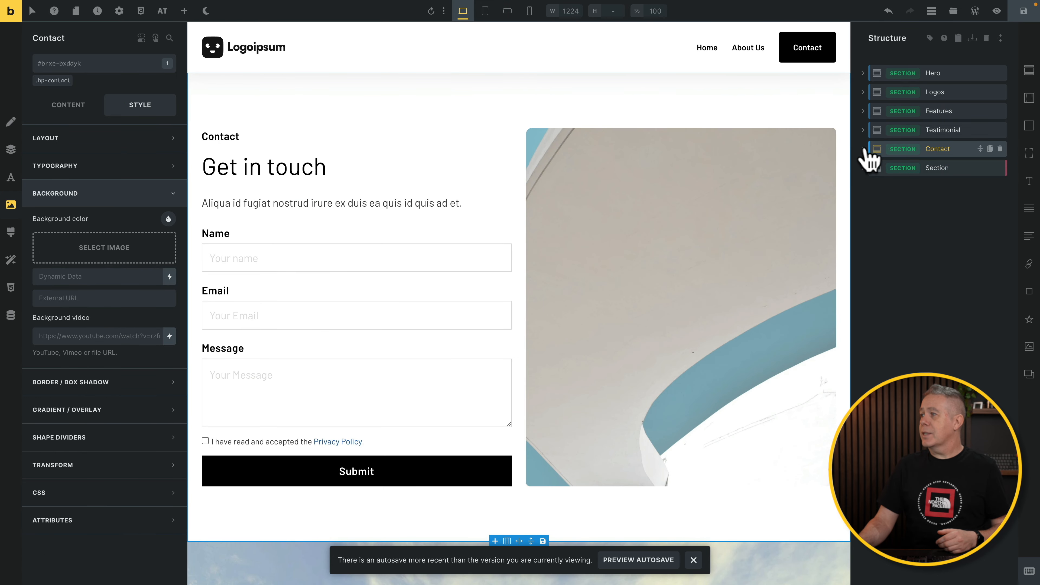
{"action": "left_click", "coordinate": [862, 149]}
{"action": "left_click", "coordinate": [870, 168]}
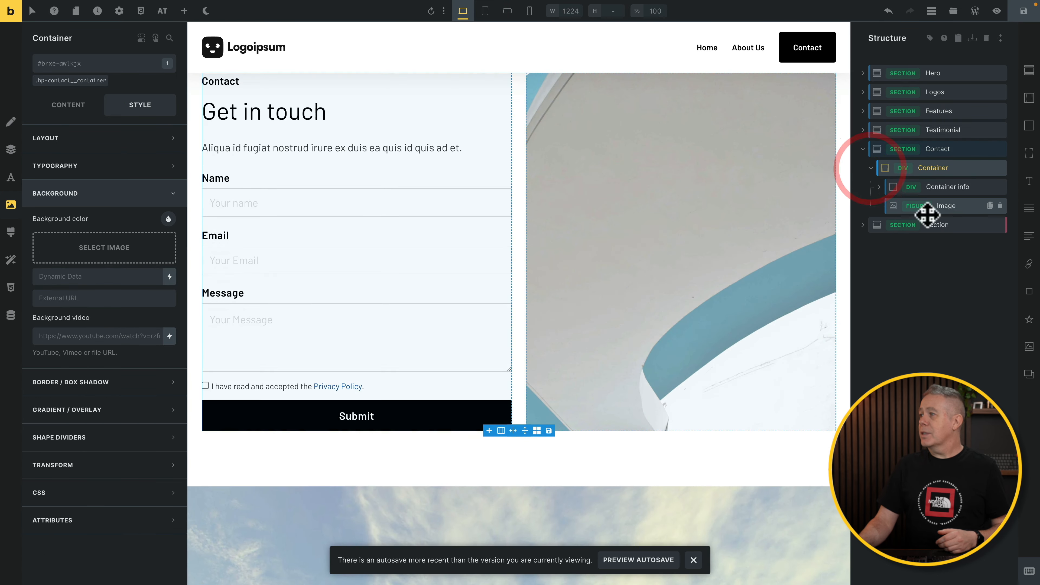
{"action": "left_click", "coordinate": [928, 204]}
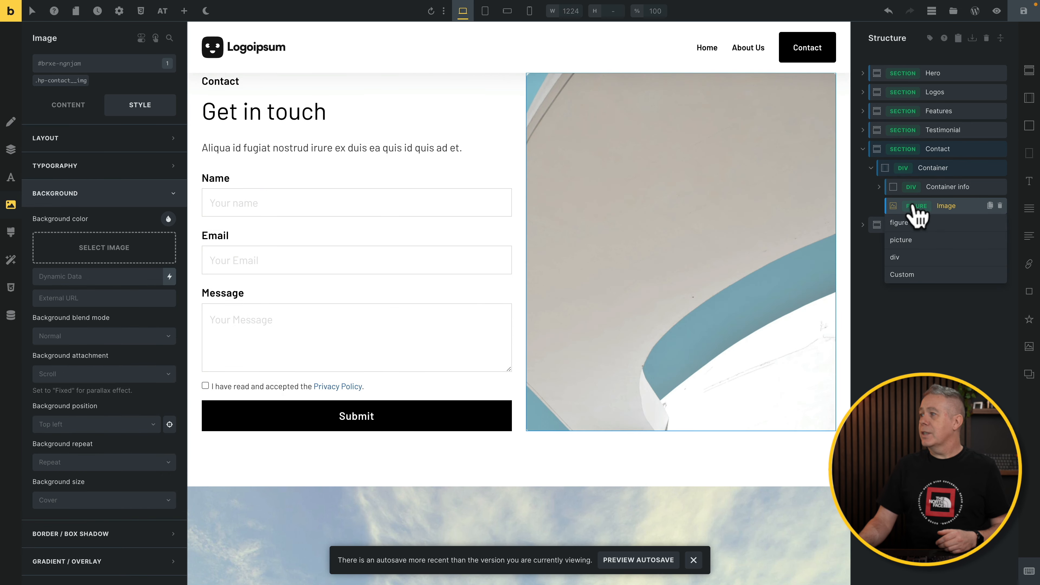
{"action": "left_click", "coordinate": [944, 205]}
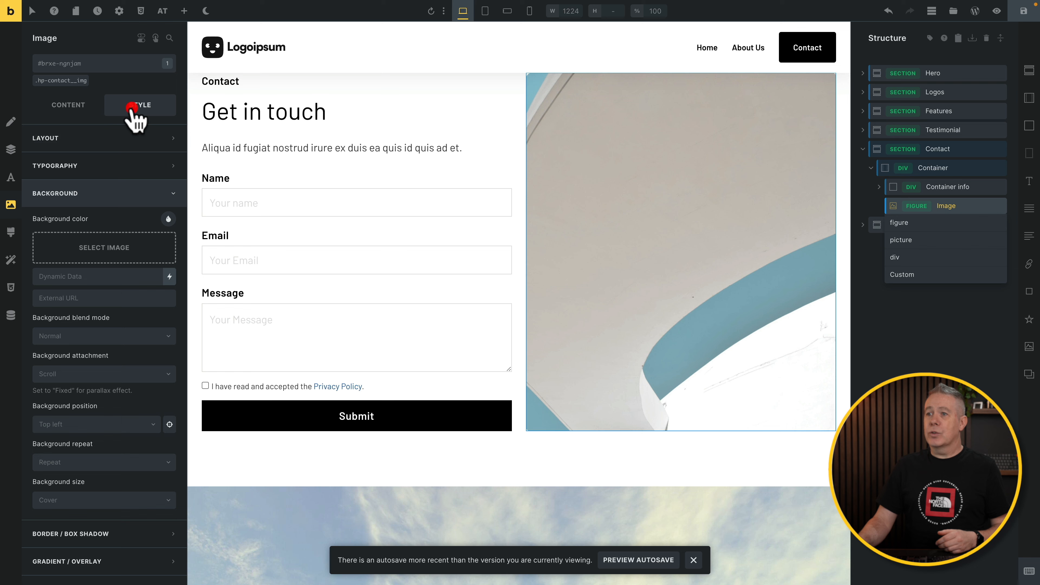
{"action": "left_click", "coordinate": [69, 109]}
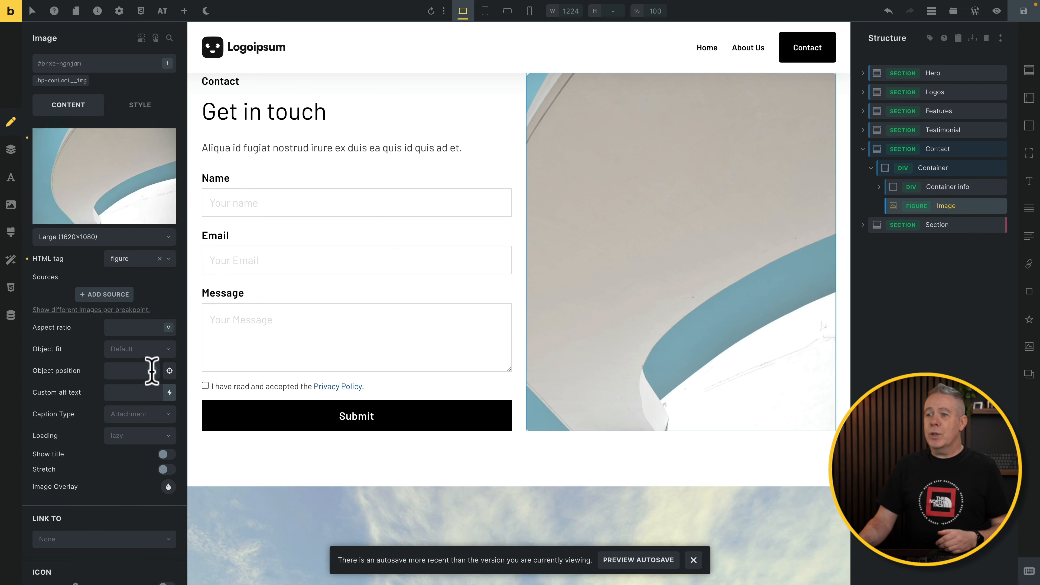
{"action": "left_click", "coordinate": [169, 370]}
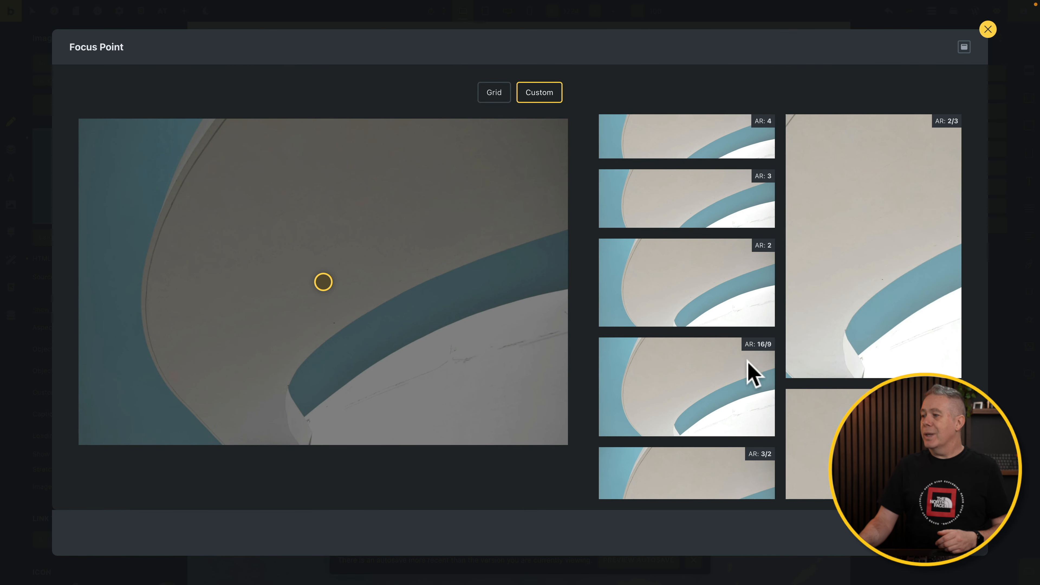
Set the Contact image's custom focus point to about 18% X and 50% Y, review the aspect ratio crops and save it.
{"action": "scroll", "coordinate": [748, 368], "scroll_direction": "down", "scroll_amount": 6}
{"action": "left_click_drag", "start_coordinate": [323, 282], "coordinate": [167, 283]}
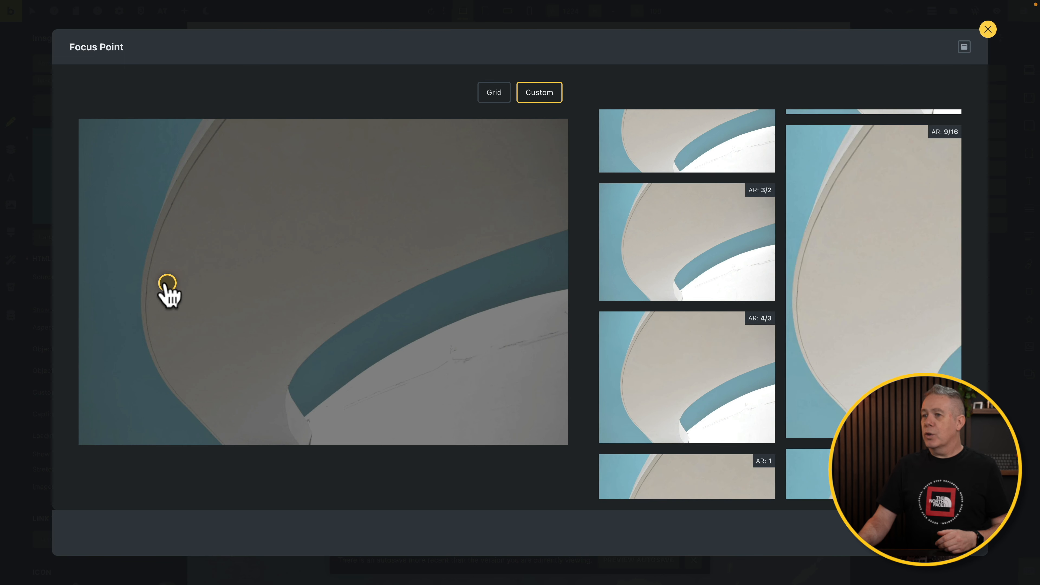
{"action": "scroll", "coordinate": [839, 374], "scroll_direction": "down", "scroll_amount": 3}
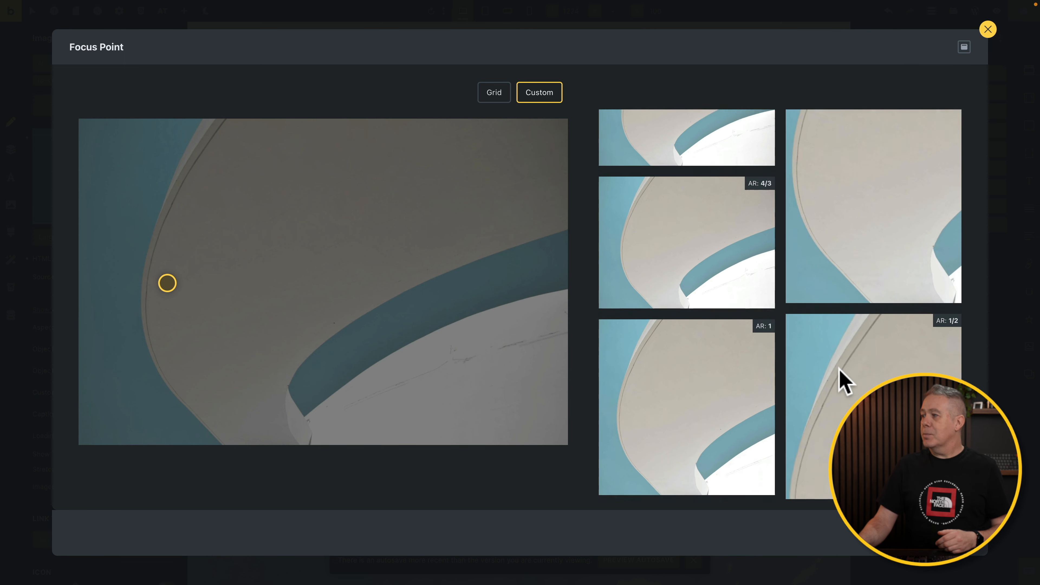
{"action": "scroll", "coordinate": [839, 369], "scroll_direction": "down", "scroll_amount": 4}
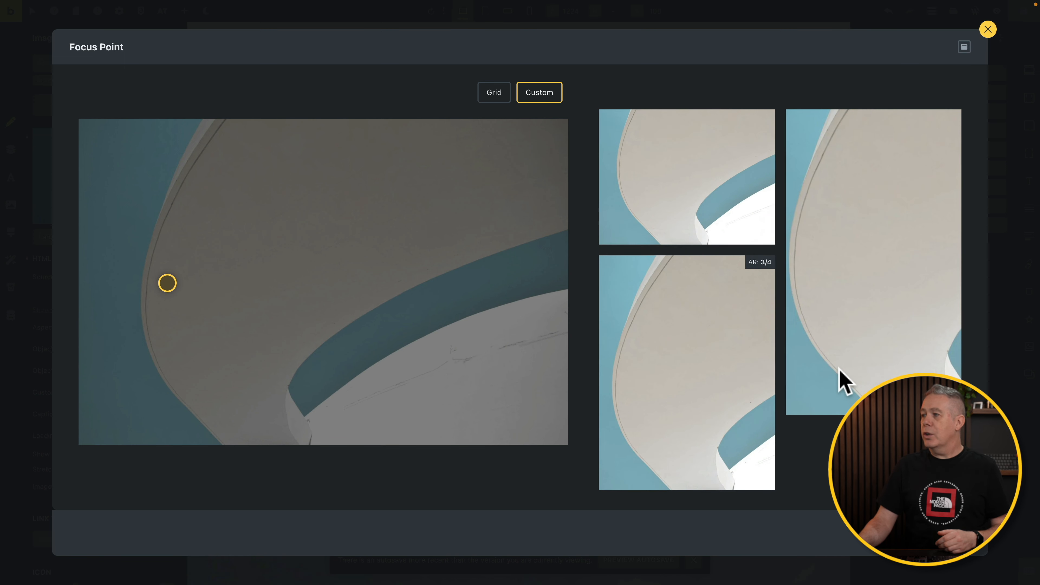
{"action": "scroll", "coordinate": [840, 370], "scroll_direction": "up", "scroll_amount": 5}
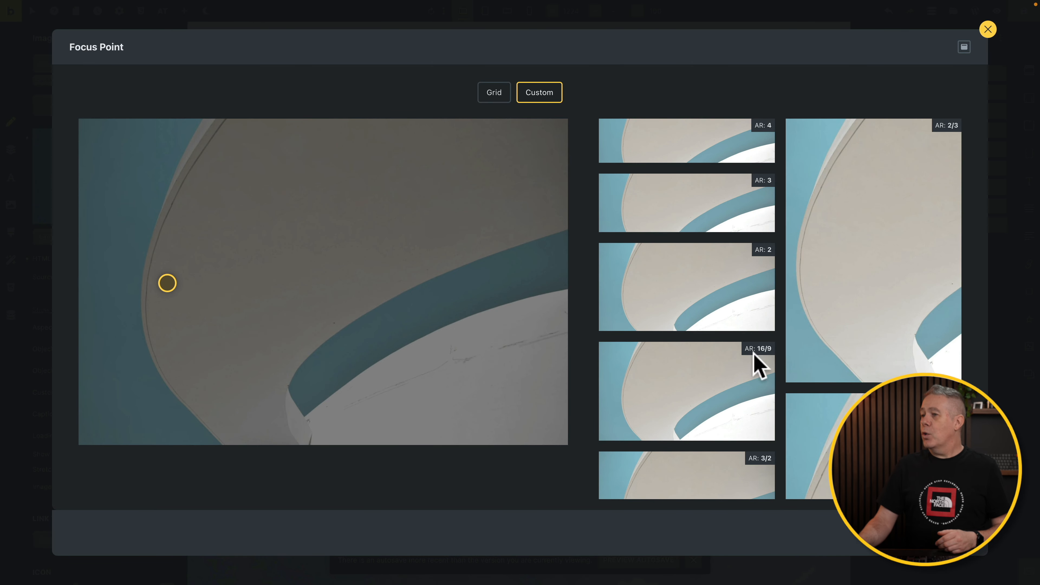
{"action": "left_click", "coordinate": [952, 532]}
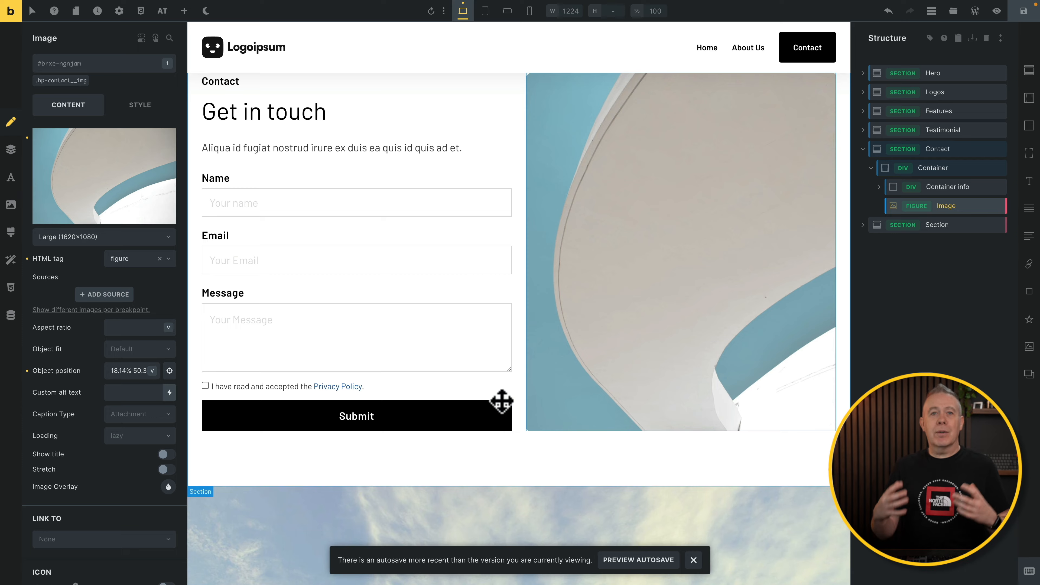